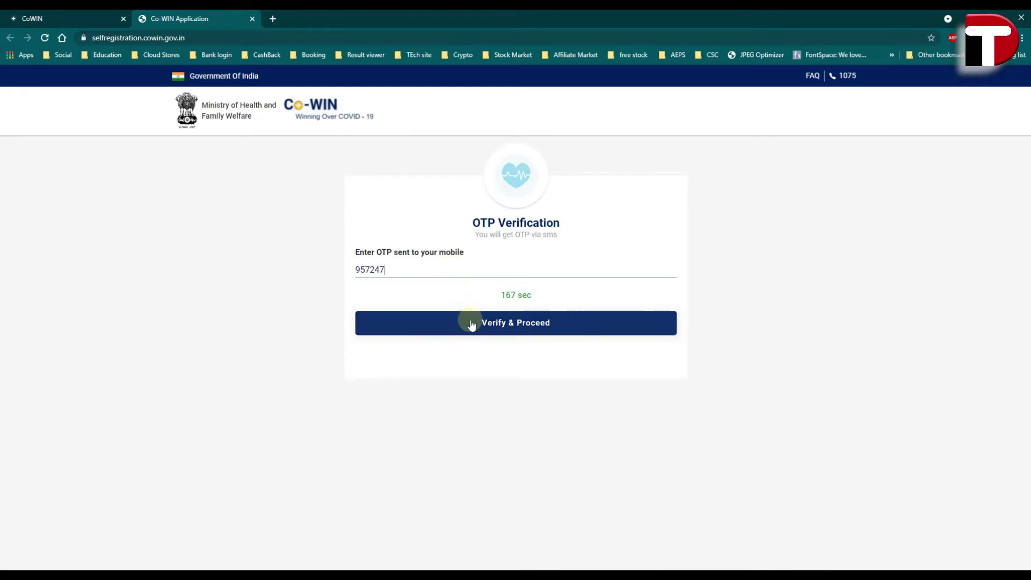
- Verify the SMS OTP and proceed to the CoWIN Welcome page
left_click(497, 327)
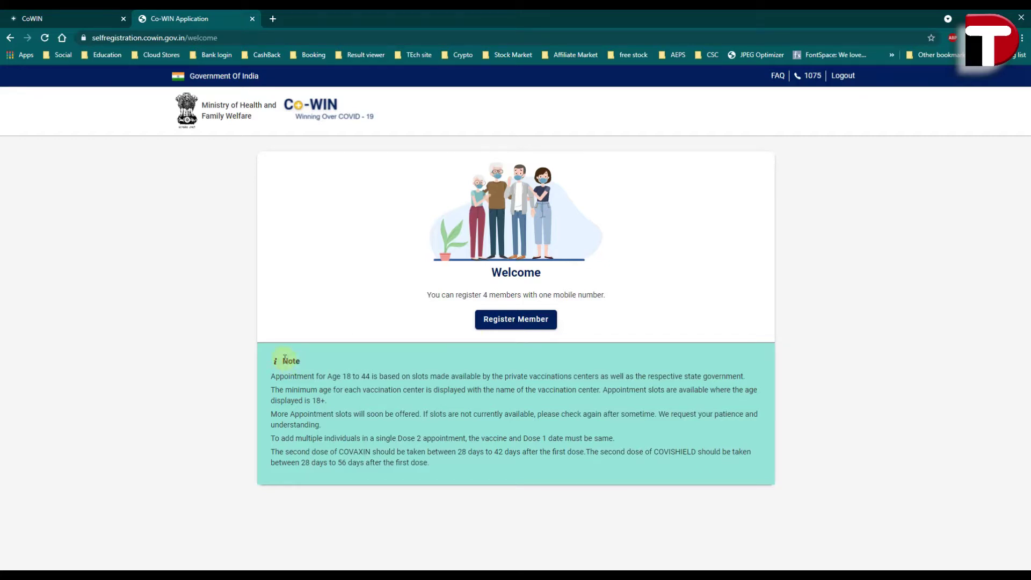
- Review the Welcome page note on the 18–44 age range and open the Register Member form
left_click_drag(283, 361, 360, 439)
left_click(370, 399)
left_click_drag(345, 377, 372, 378)
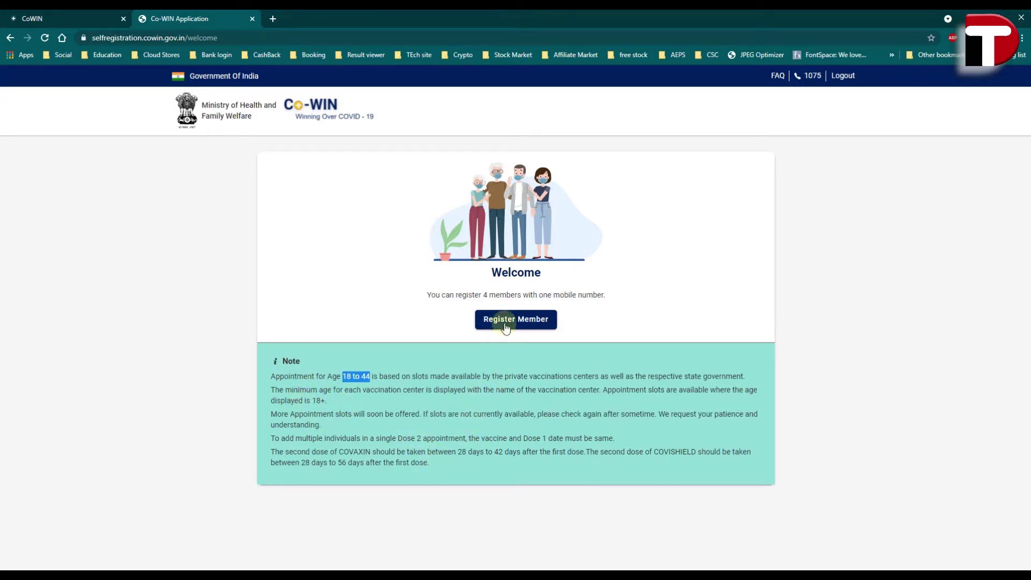
left_click(503, 321)
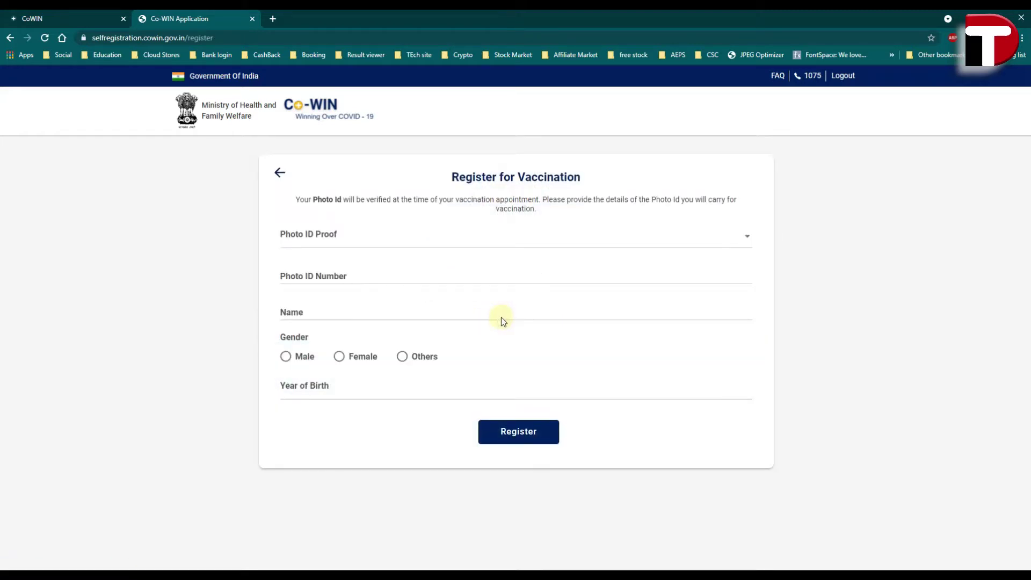
- Register a member with Aadhaar Card as photo ID, entering number, name, gender and birth year
left_click(392, 235)
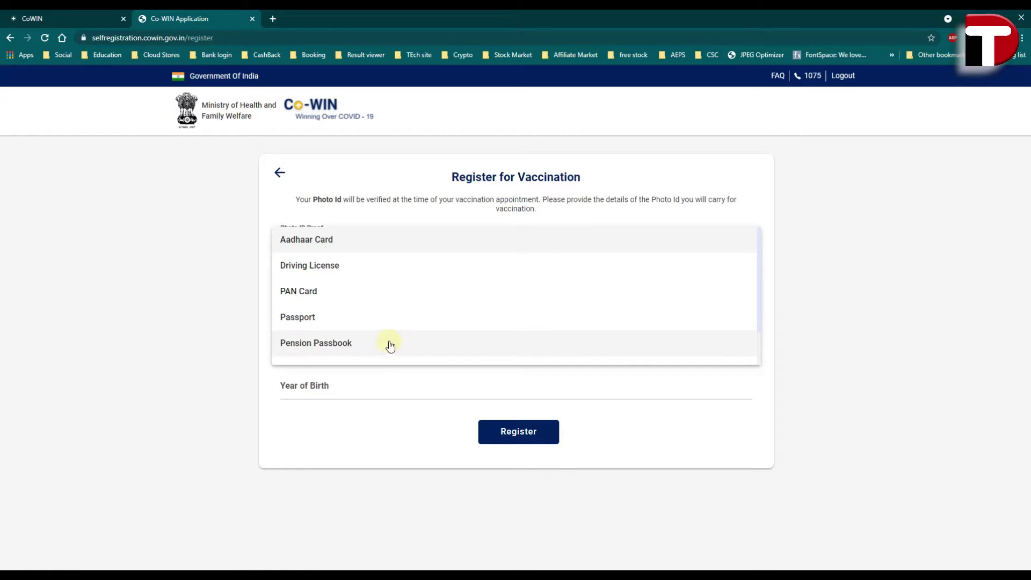
scroll(390, 345, "down", 2)
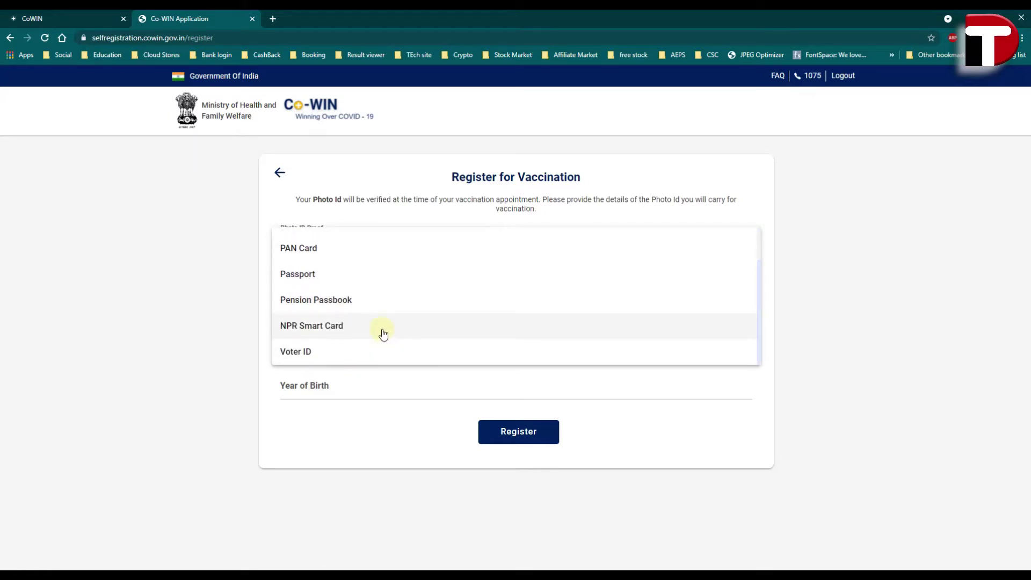
scroll(386, 350, "up", 2)
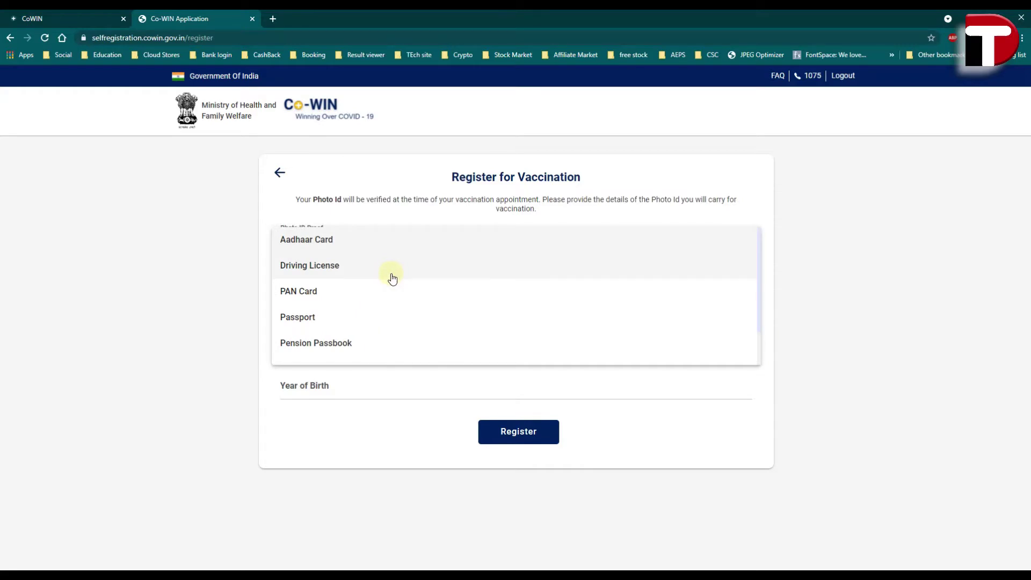
left_click(364, 239)
left_click(361, 279)
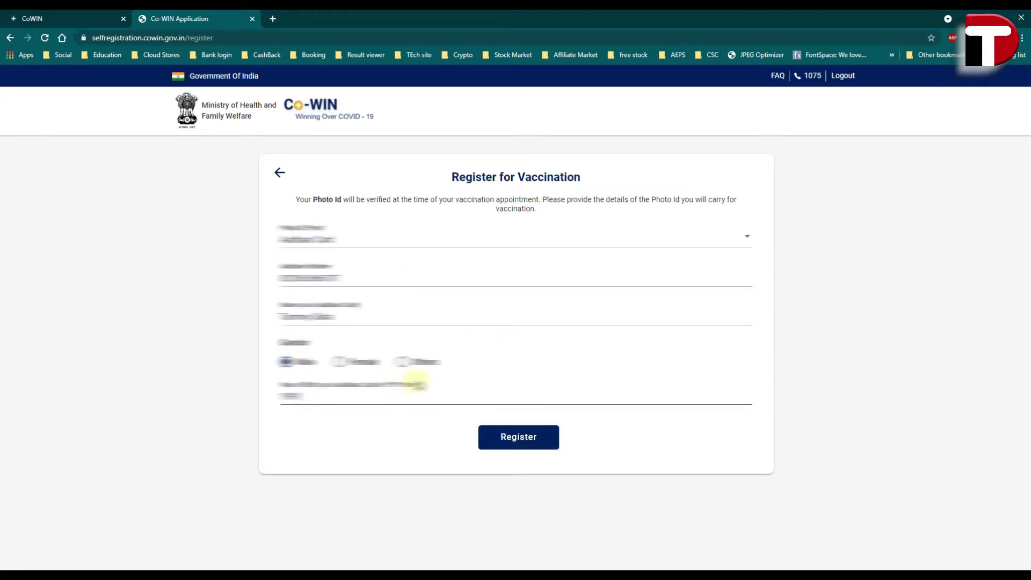
left_click(518, 437)
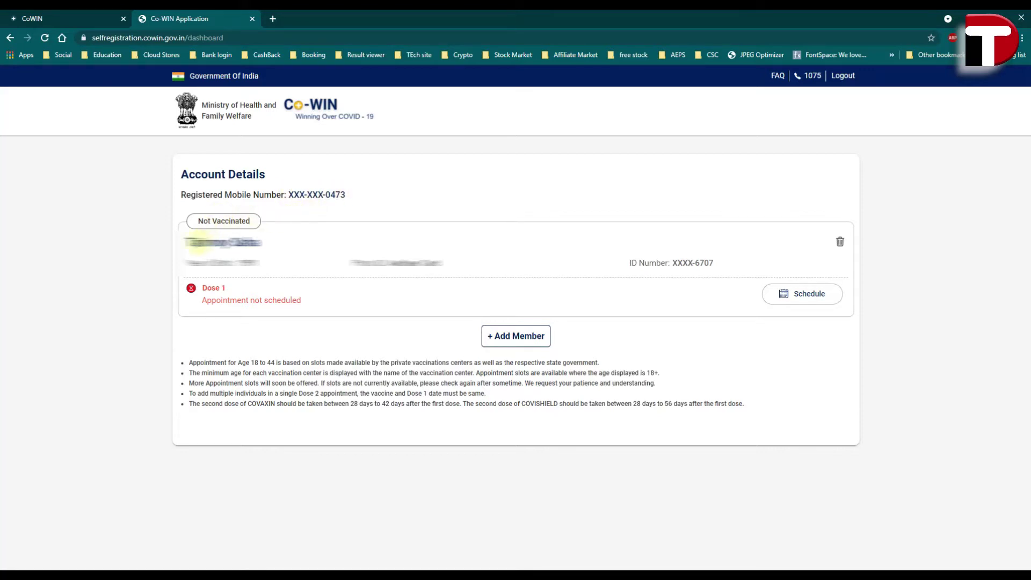
- Check the registered member's details and select them for Dose 1 scheduling
left_click_drag(190, 242, 210, 221)
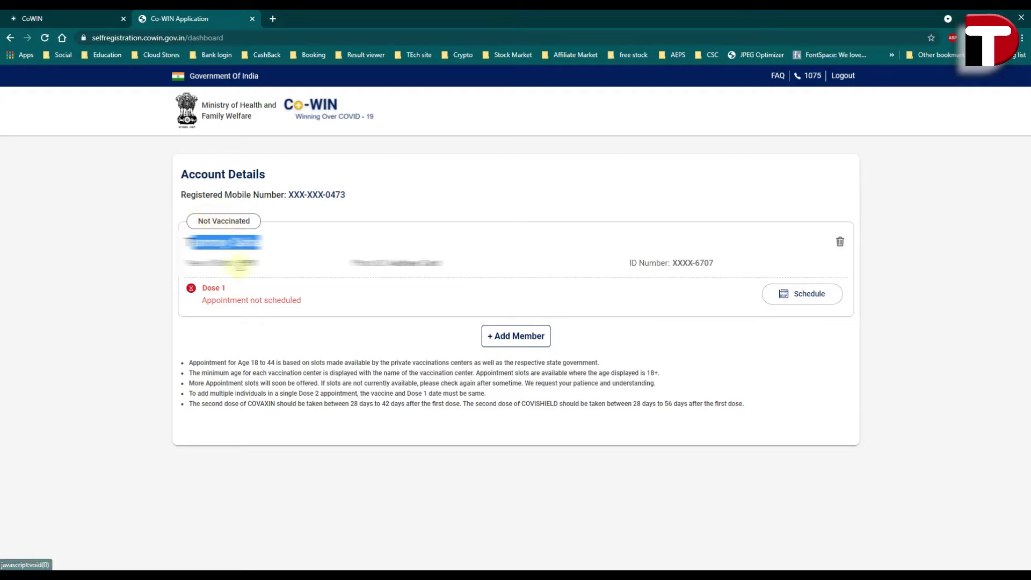
double_click(238, 263)
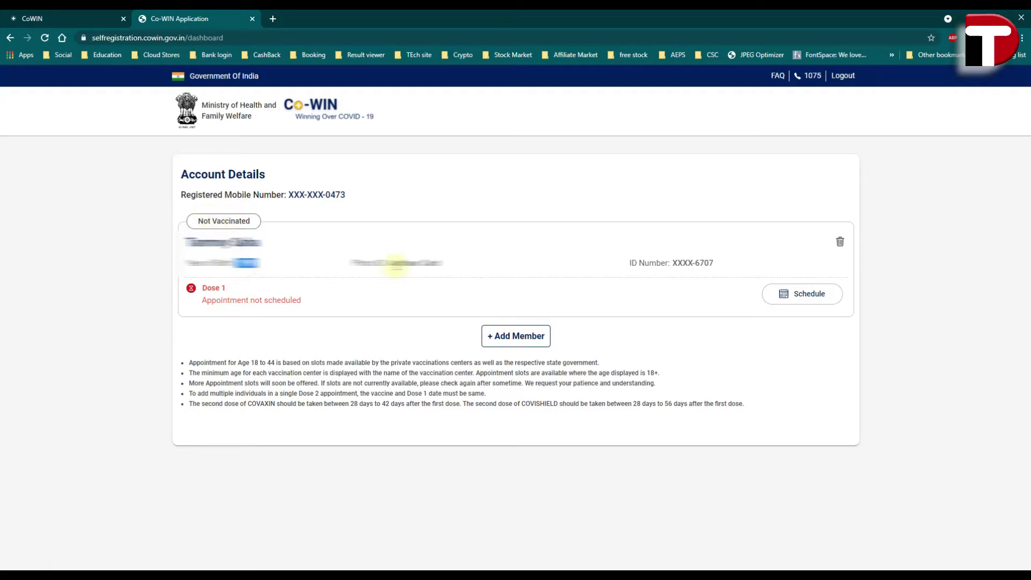
left_click_drag(387, 264, 439, 262)
left_click_drag(640, 265, 661, 266)
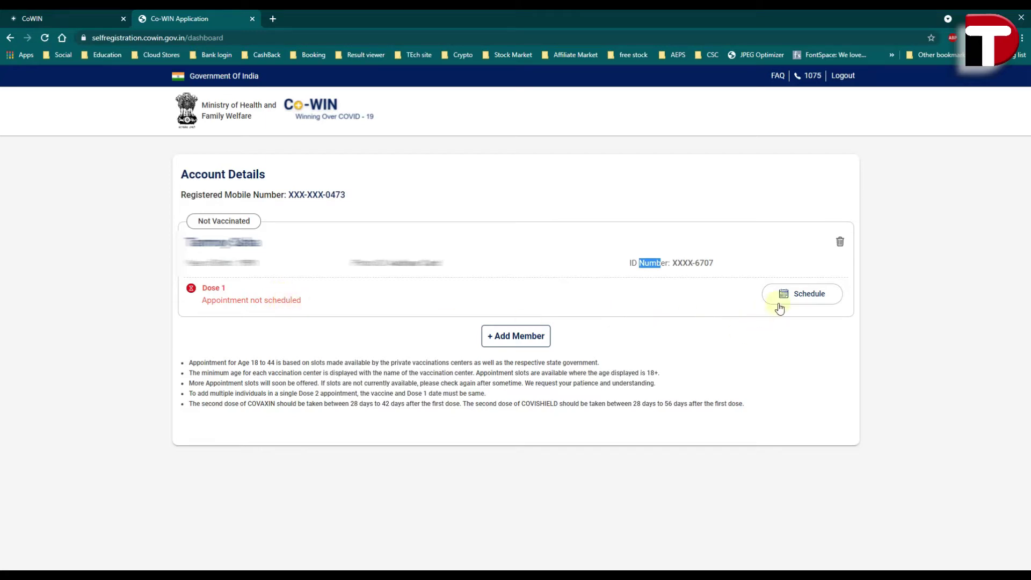
left_click(517, 341)
left_click(806, 300)
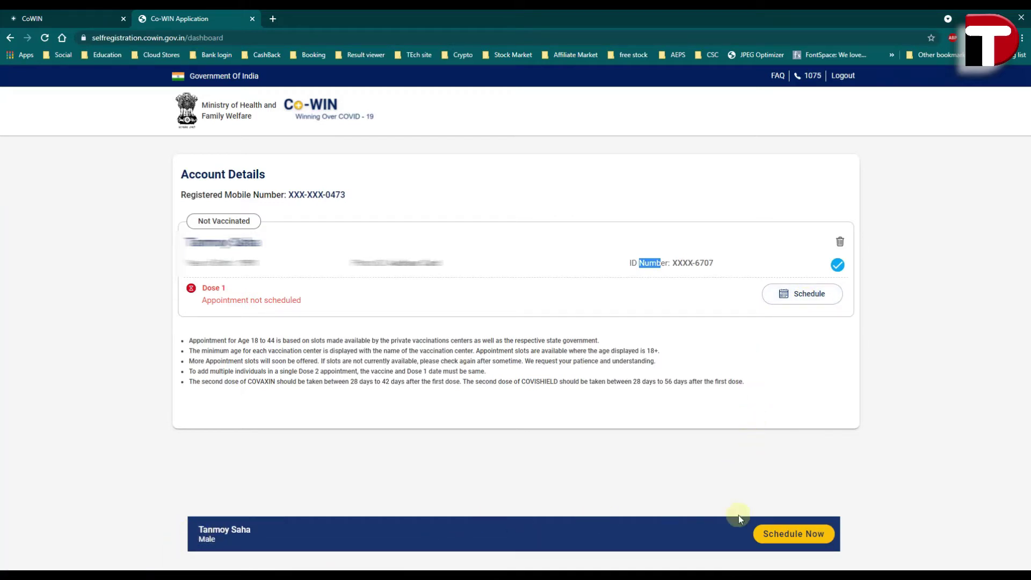
- Search centres by PIN 742123, which shows none available for 01–07 May 2021
left_click(796, 539)
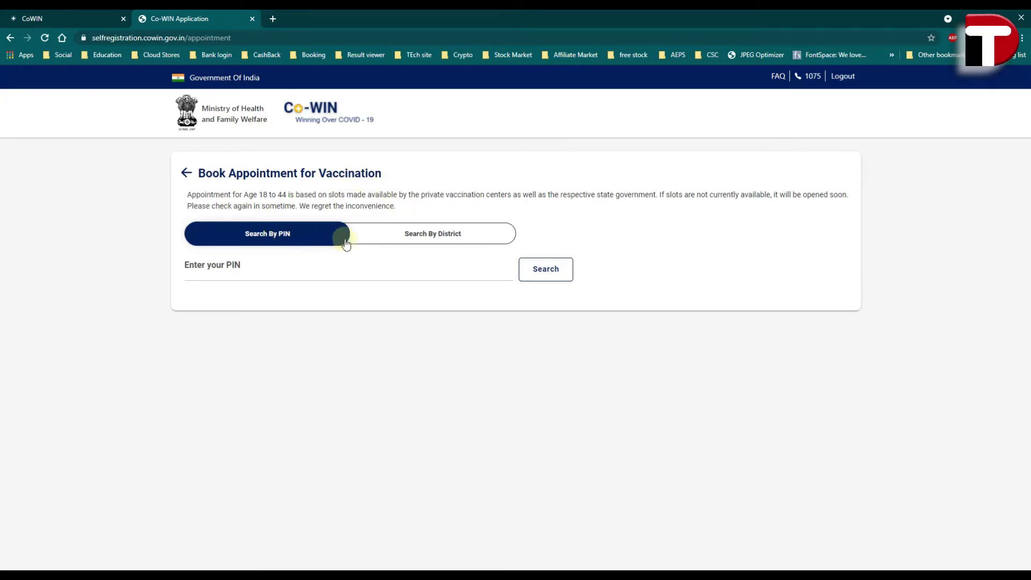
left_click(268, 269)
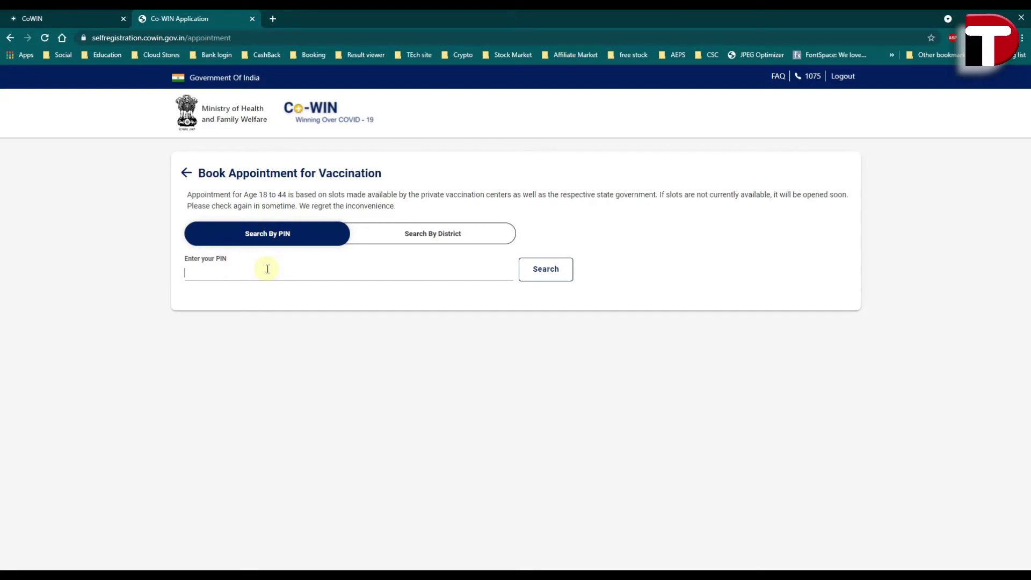
left_click(386, 239)
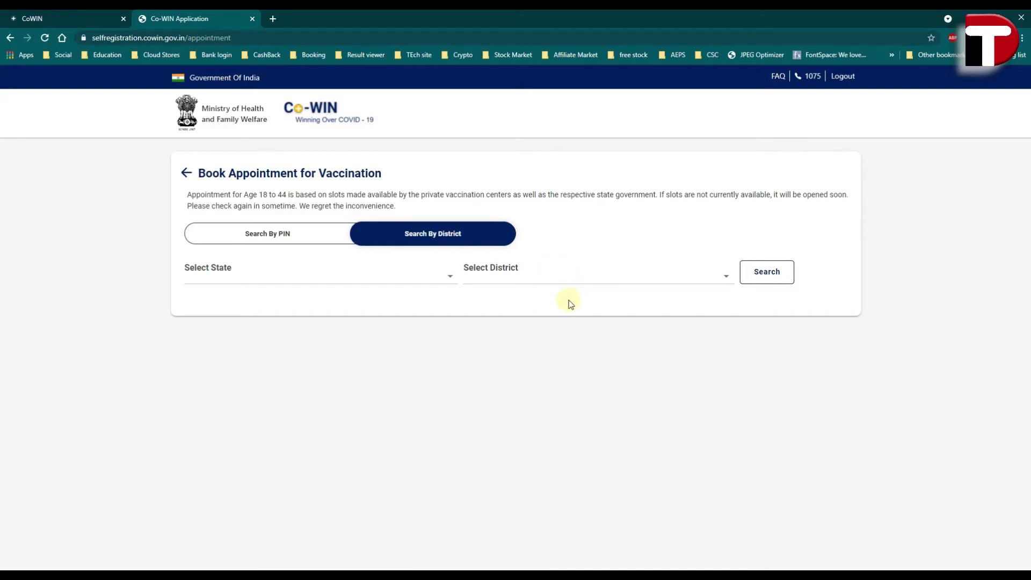
left_click(273, 234)
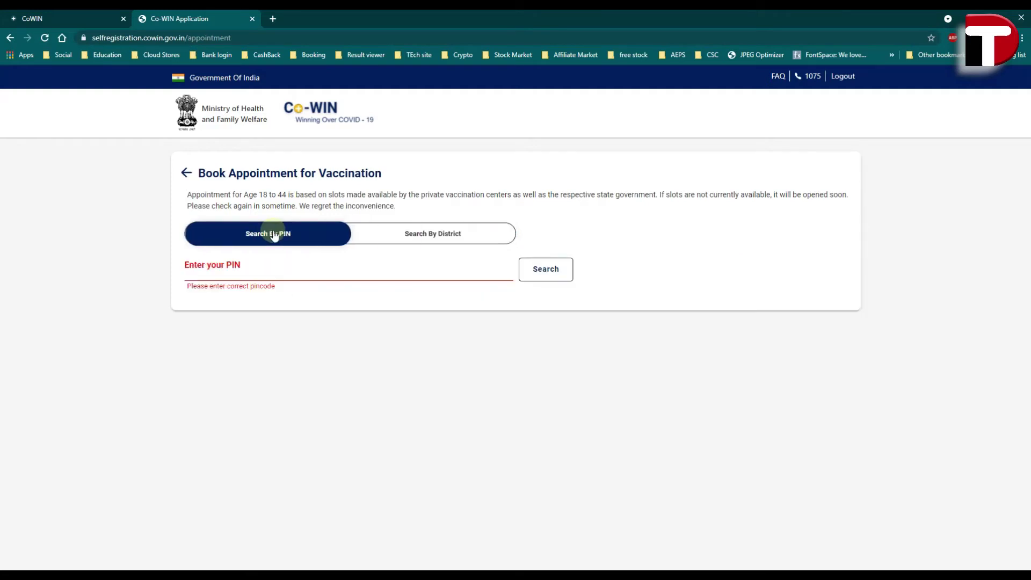
left_click(262, 265)
type("742123")
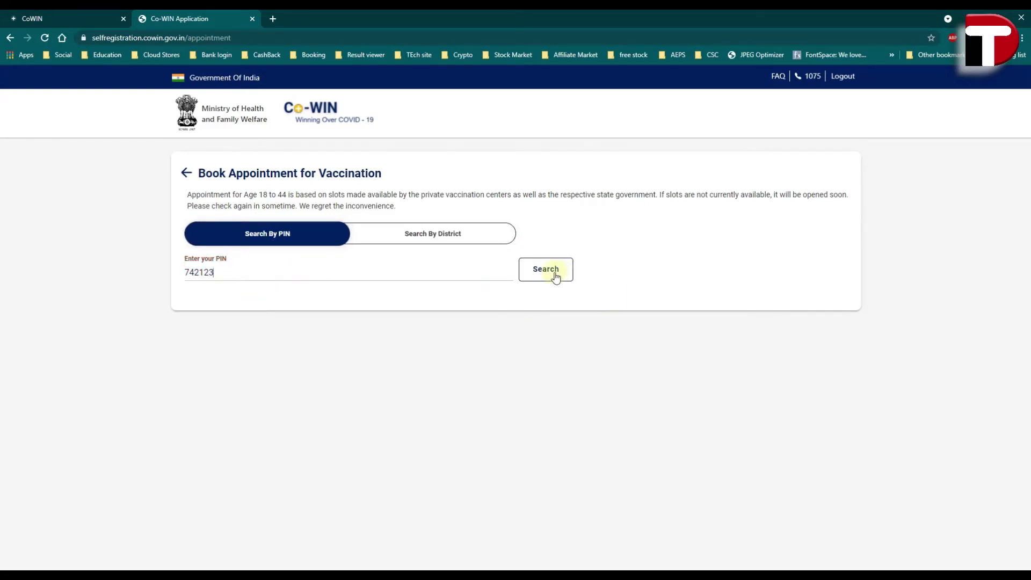
left_click(556, 277)
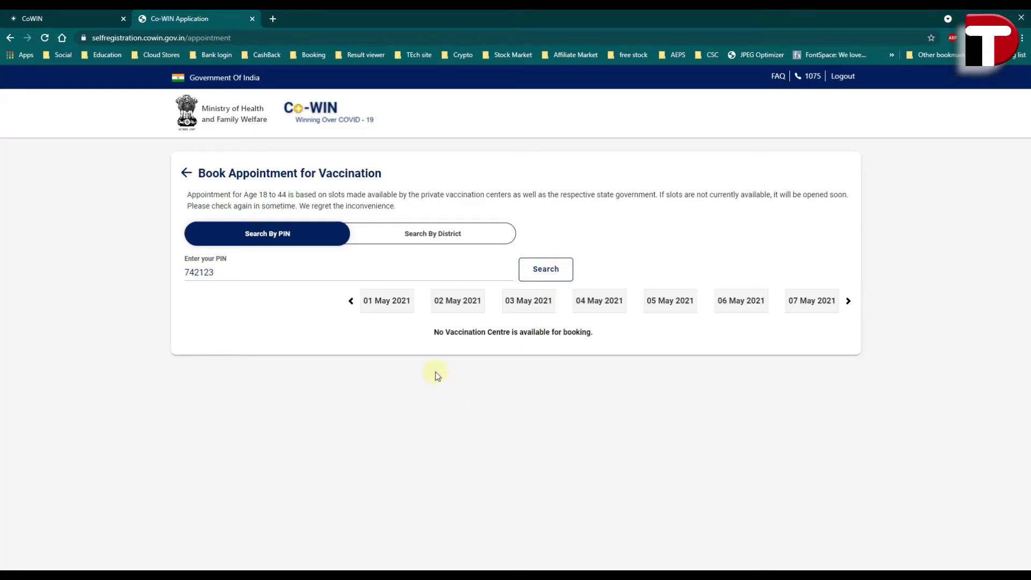
left_click_drag(442, 332, 561, 341)
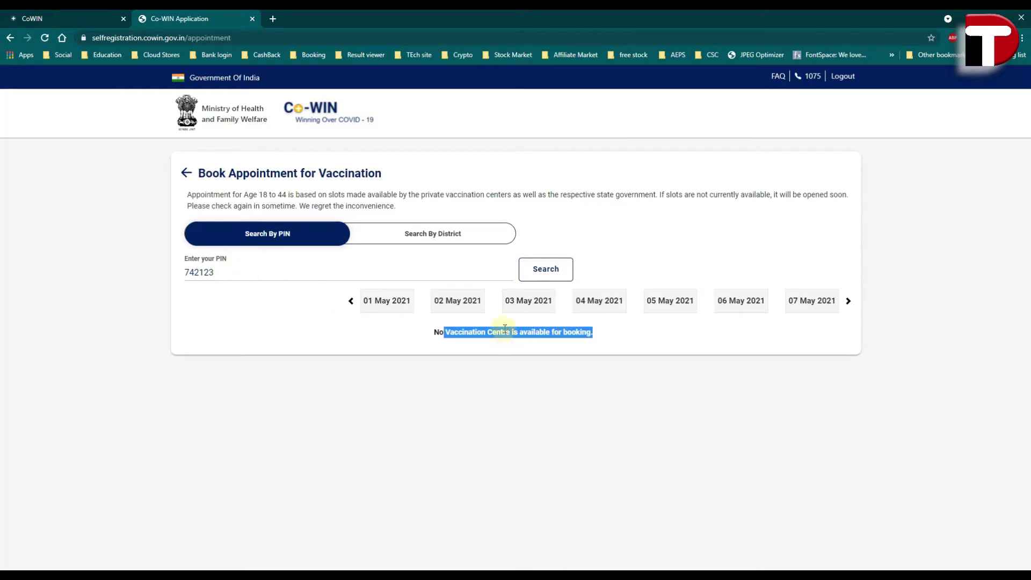
- Search centres by district in Murshidabad, West Bengal, which returns none available
left_click(422, 236)
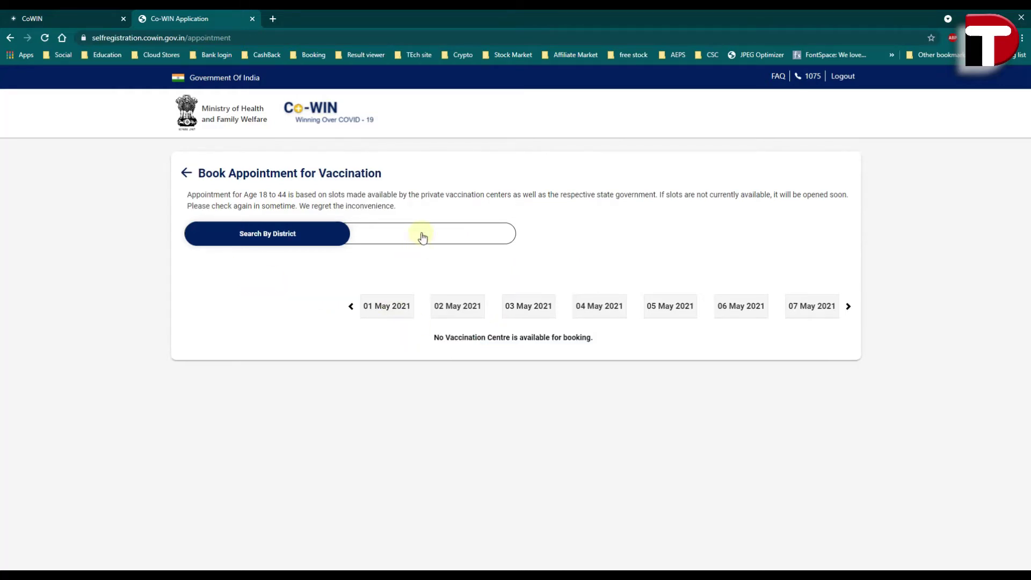
left_click(299, 270)
scroll(290, 361, "down", 5)
scroll(285, 366, "down", 10)
left_click(287, 393)
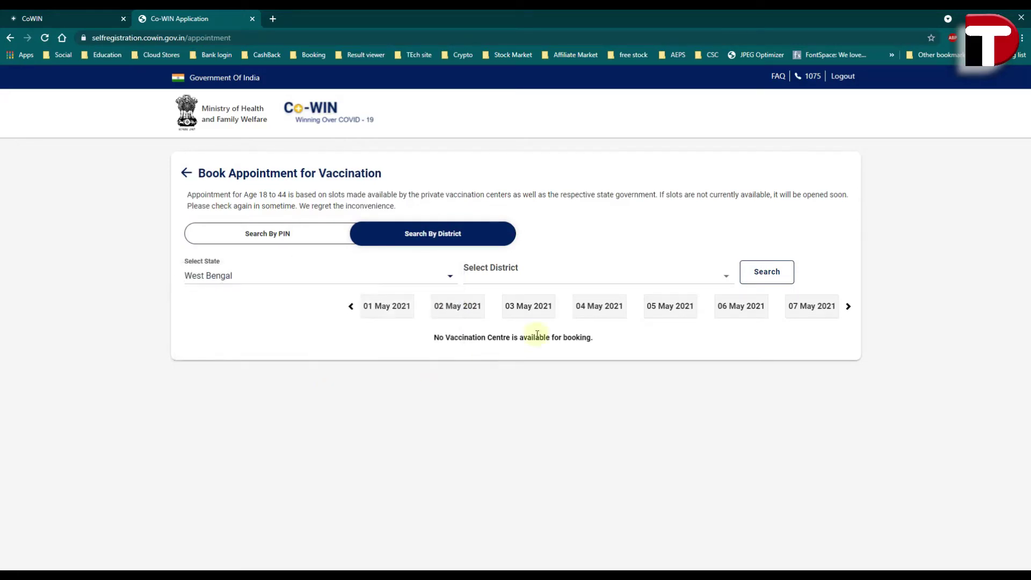
left_click(526, 269)
scroll(537, 349, "down", 2)
scroll(542, 352, "down", 4)
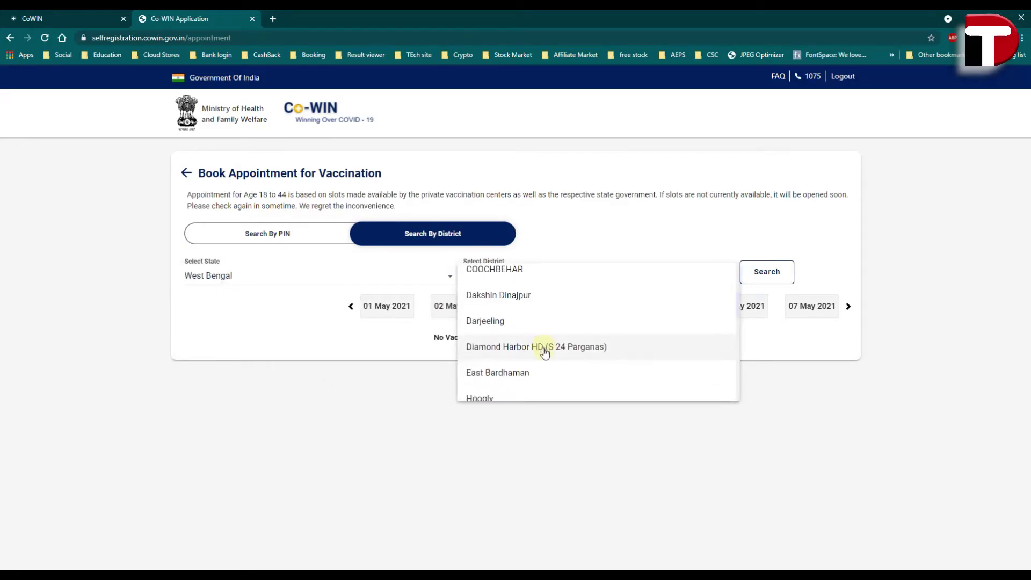
scroll(536, 358, "down", 4)
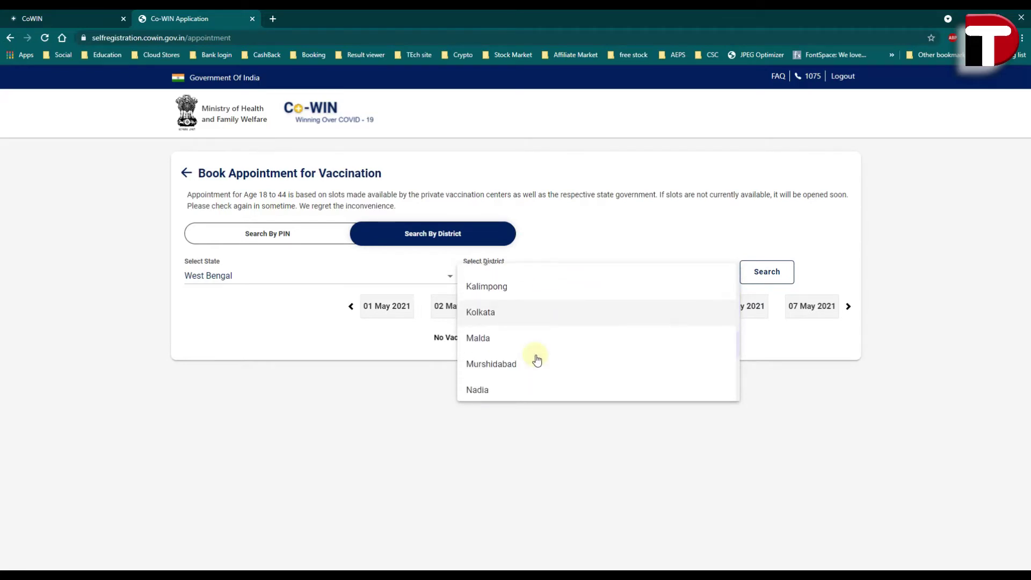
left_click(536, 322)
left_click(765, 278)
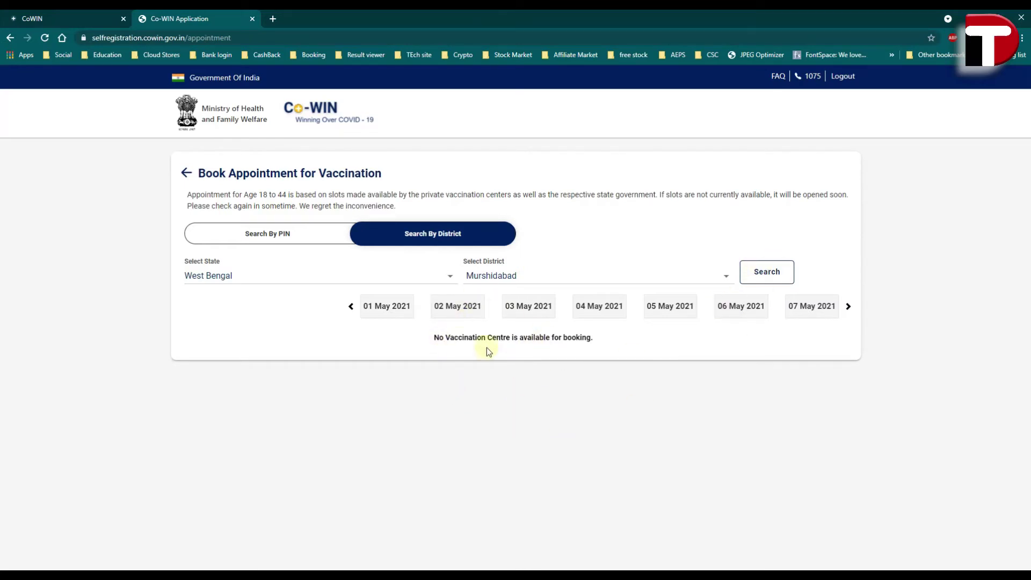
left_click_drag(446, 337, 574, 338)
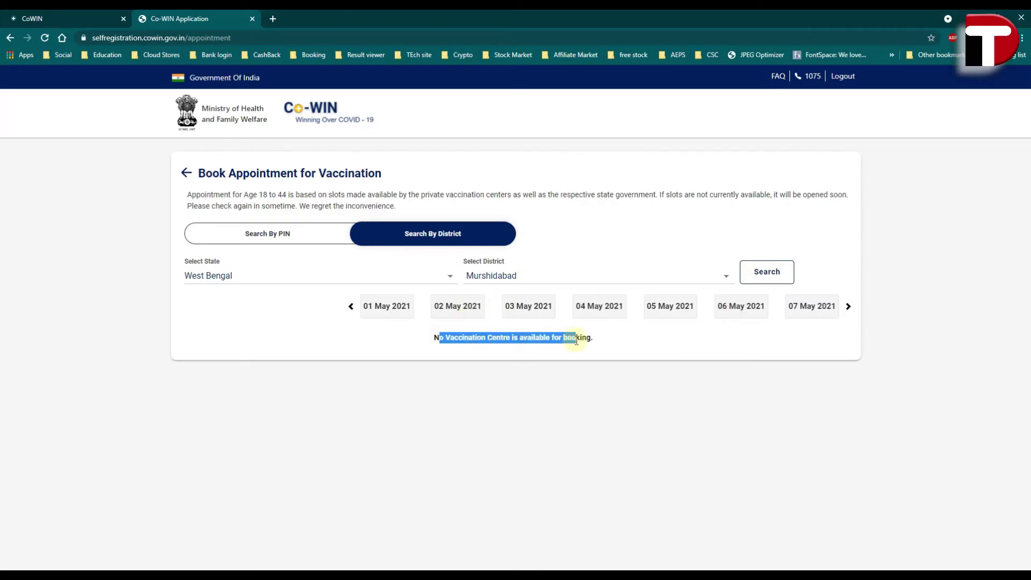
- Try Kolkata, which shows no centres, then search South 24 Parganas for open slots
left_click(541, 275)
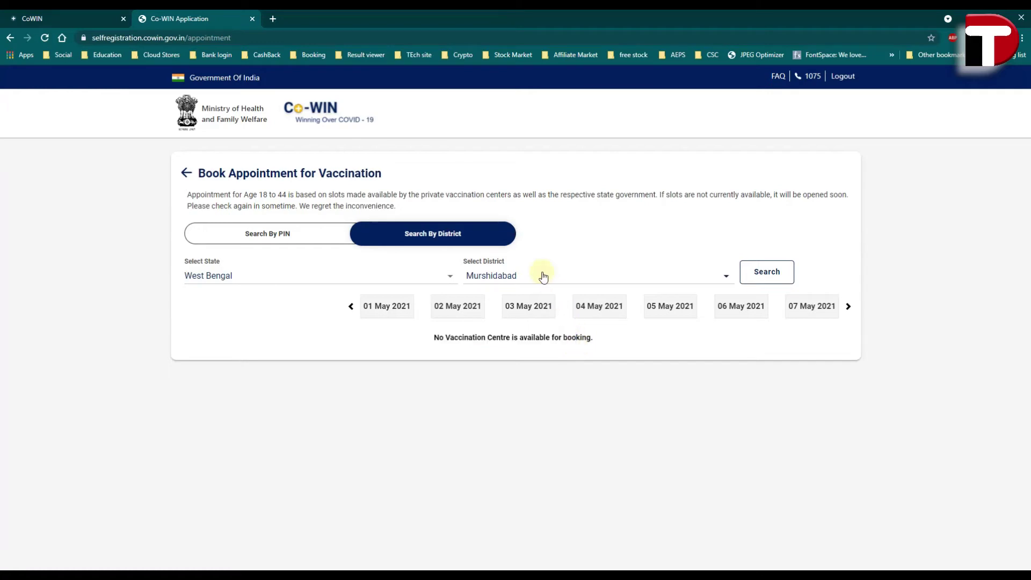
scroll(573, 323, "up", 1)
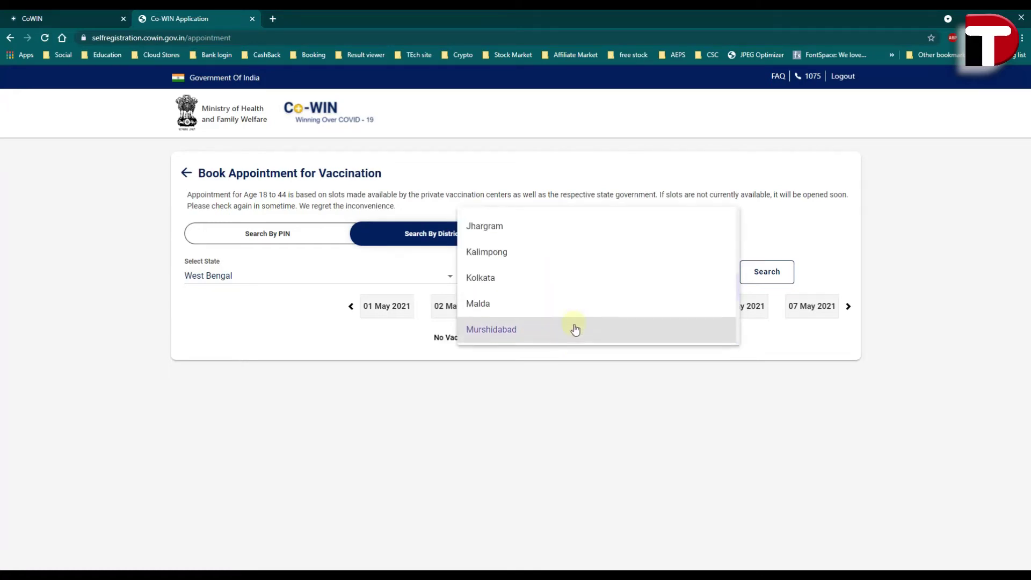
left_click(493, 280)
left_click(775, 278)
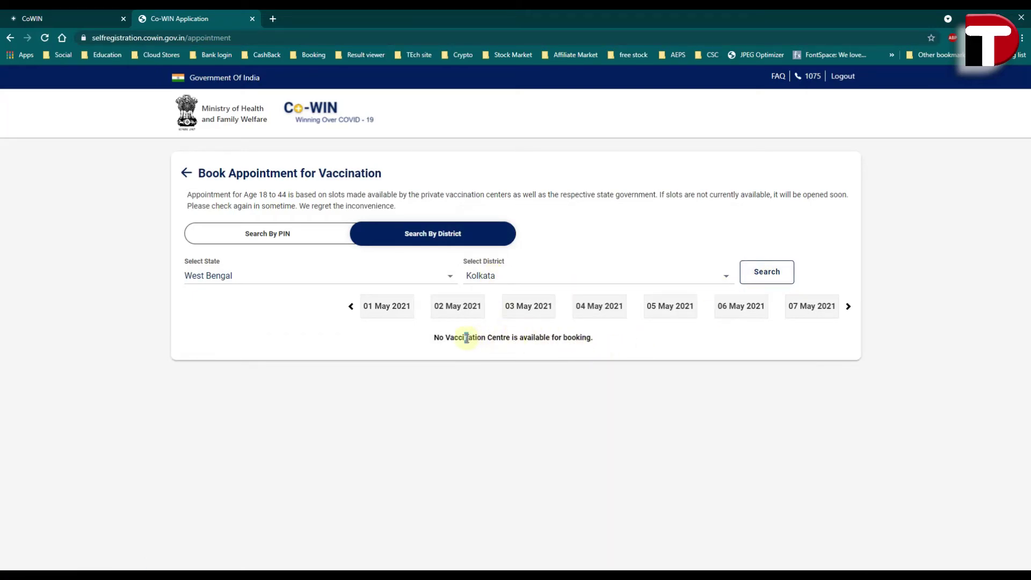
left_click_drag(466, 337, 591, 337)
left_click(527, 279)
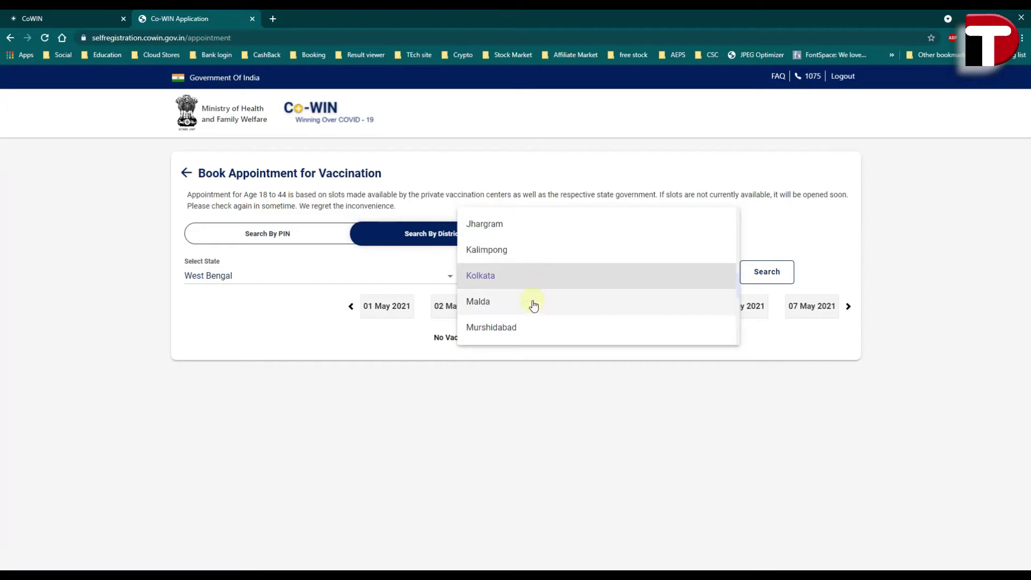
scroll(534, 305, "down", 4)
left_click(527, 317)
left_click(755, 274)
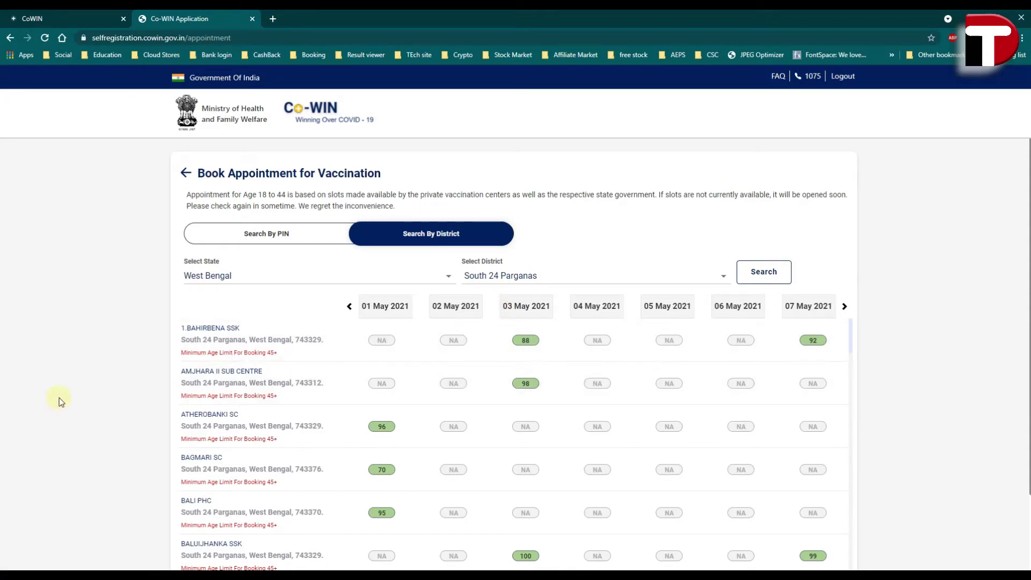
scroll(60, 403, "down", 1)
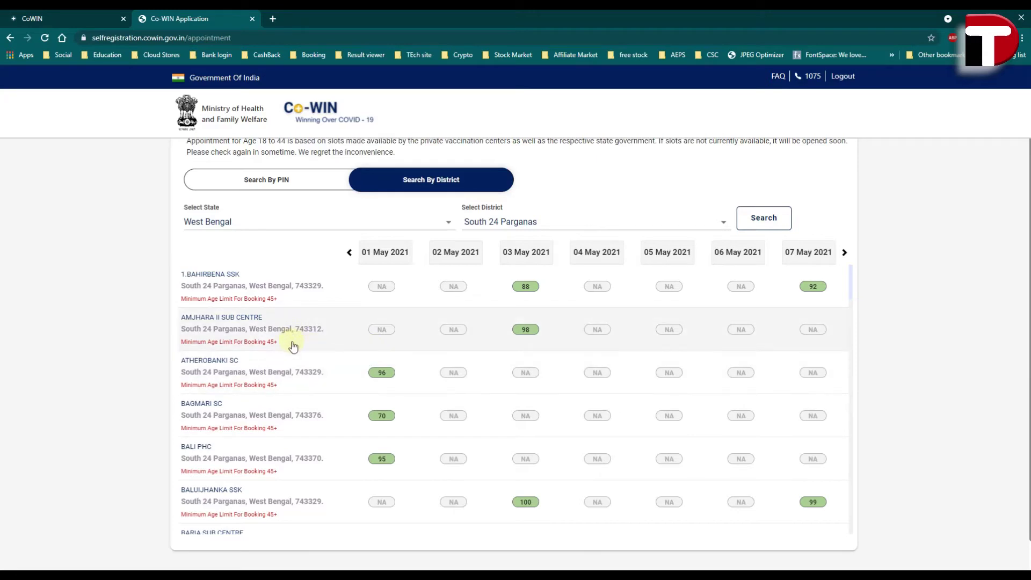
scroll(349, 355, "down", 3)
scroll(351, 355, "down", 4)
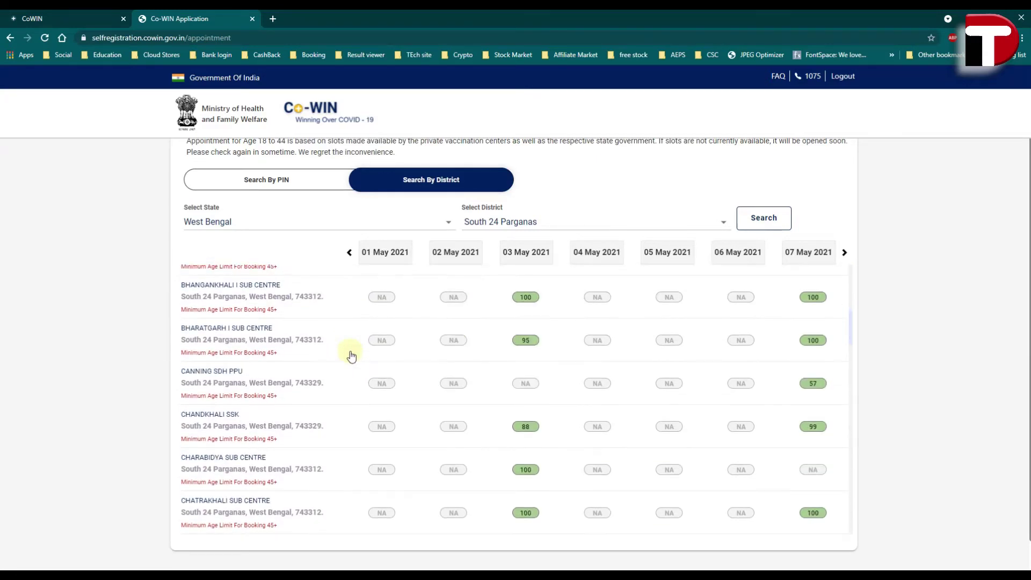
scroll(352, 355, "down", 10)
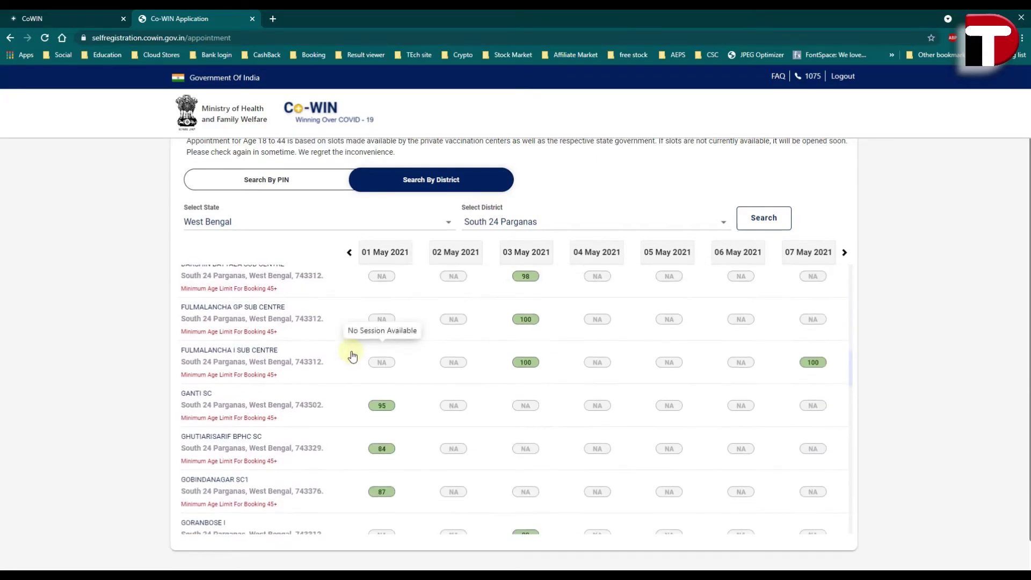
scroll(352, 356, "down", 15)
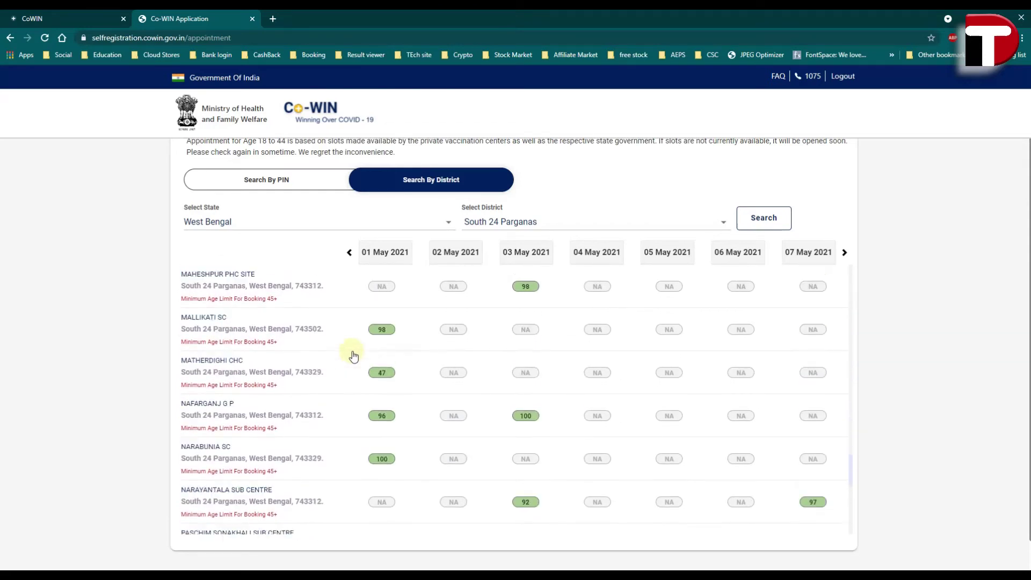
scroll(527, 386, "up", 20)
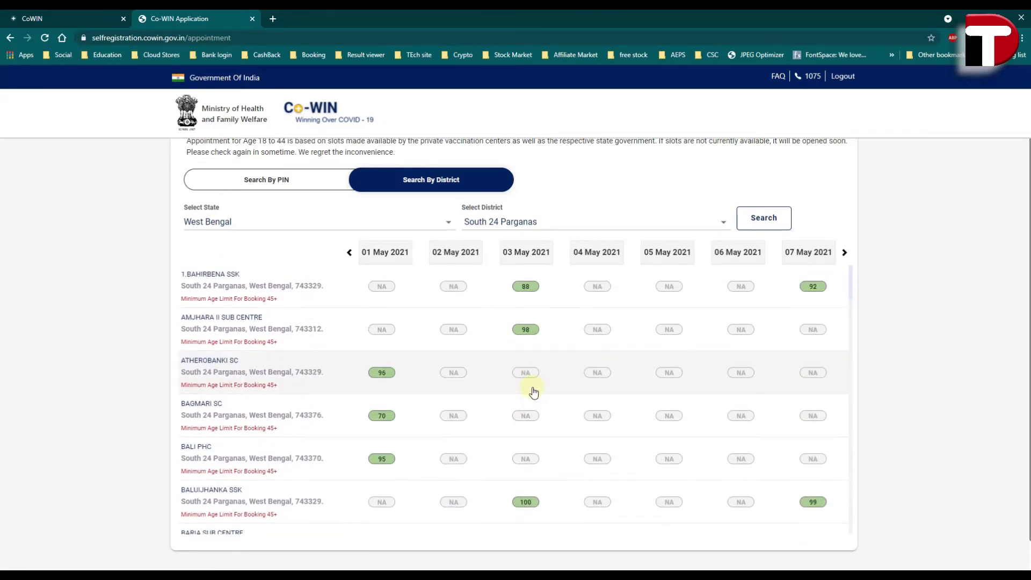
mouse_move(522, 384)
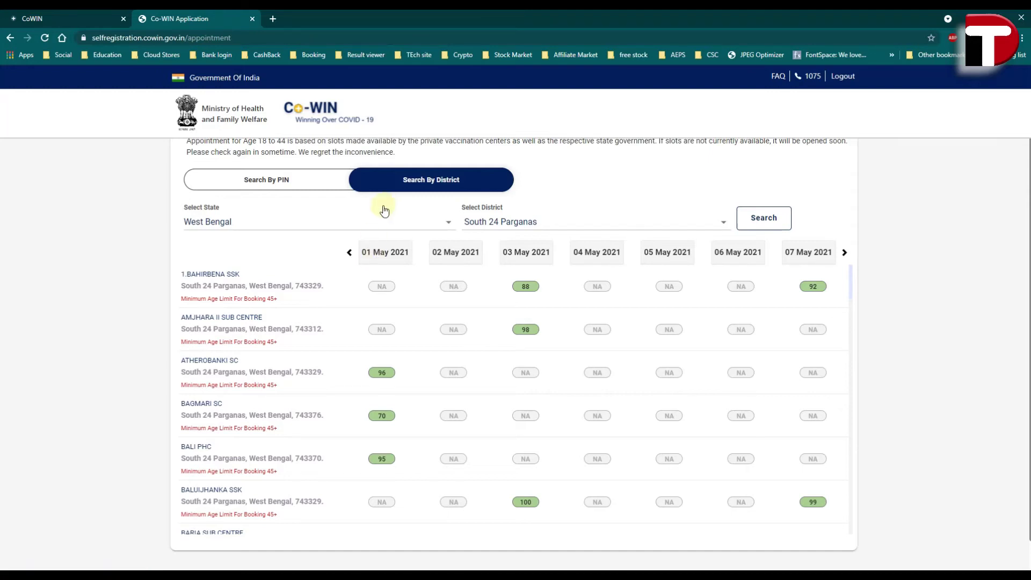
left_click(274, 304)
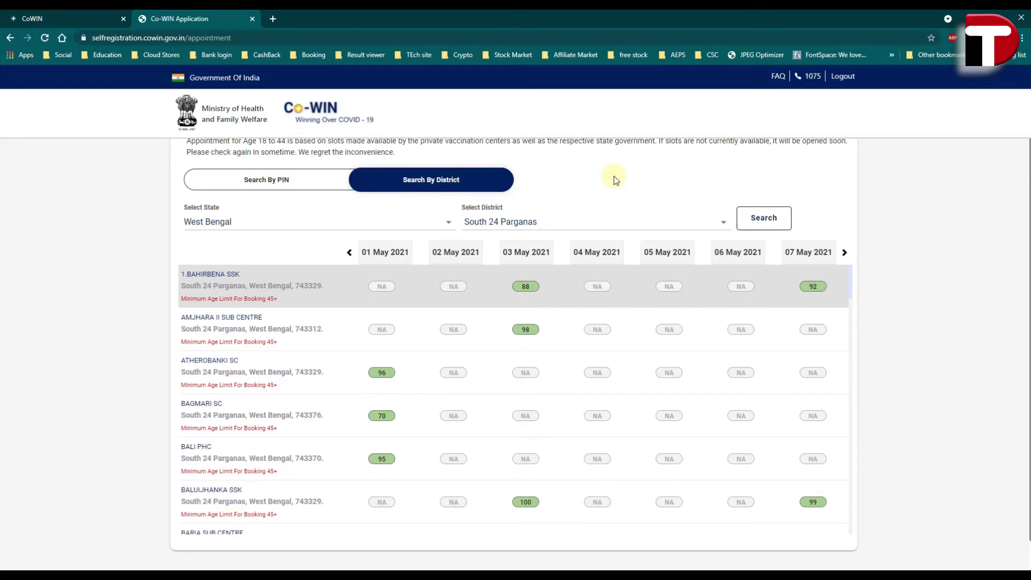
scroll(571, 280, "up", 1)
- Add a second member from the dashboard, select a member, and go to Book Appointment
left_click(192, 177)
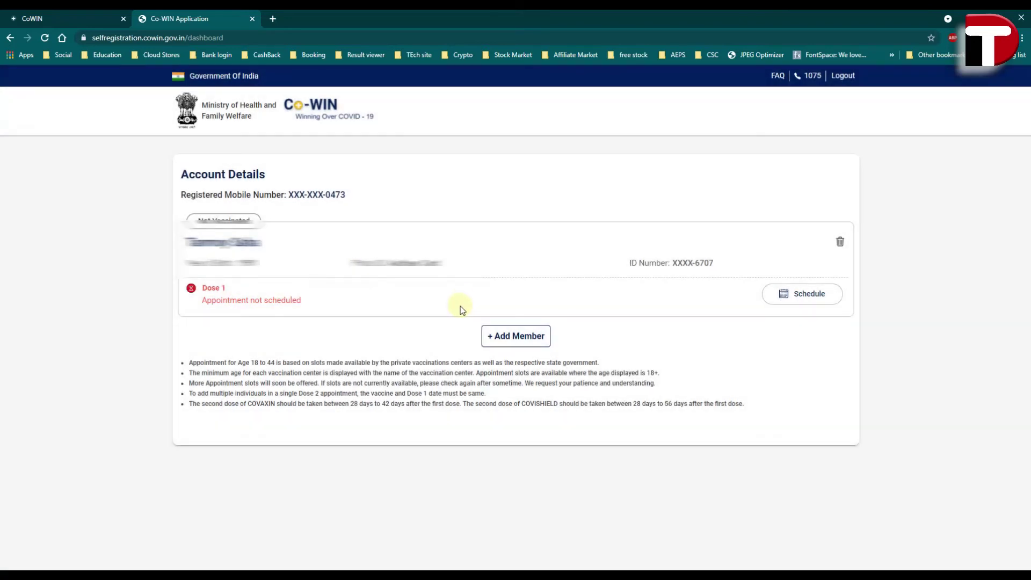
left_click(517, 340)
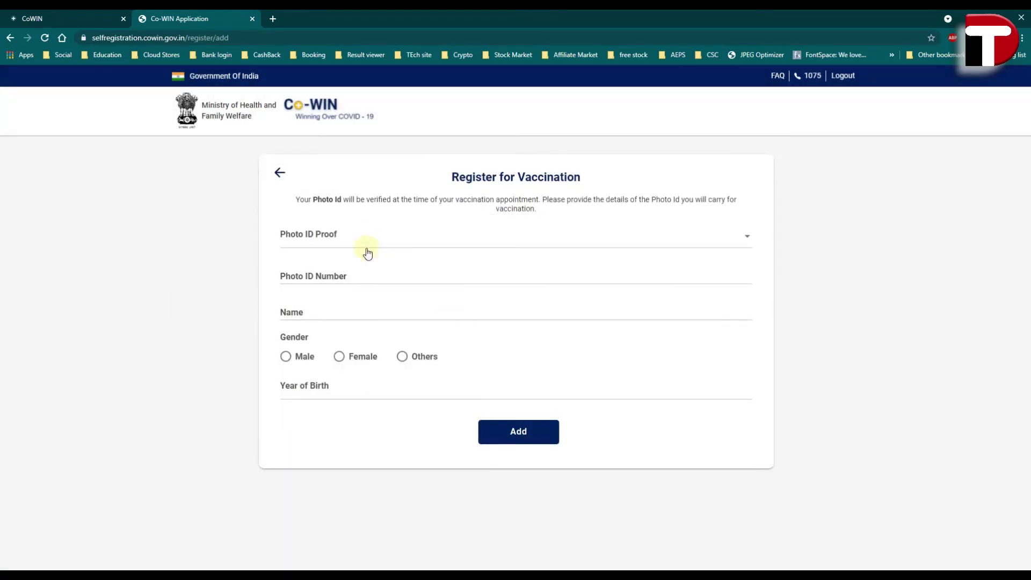
left_click(528, 437)
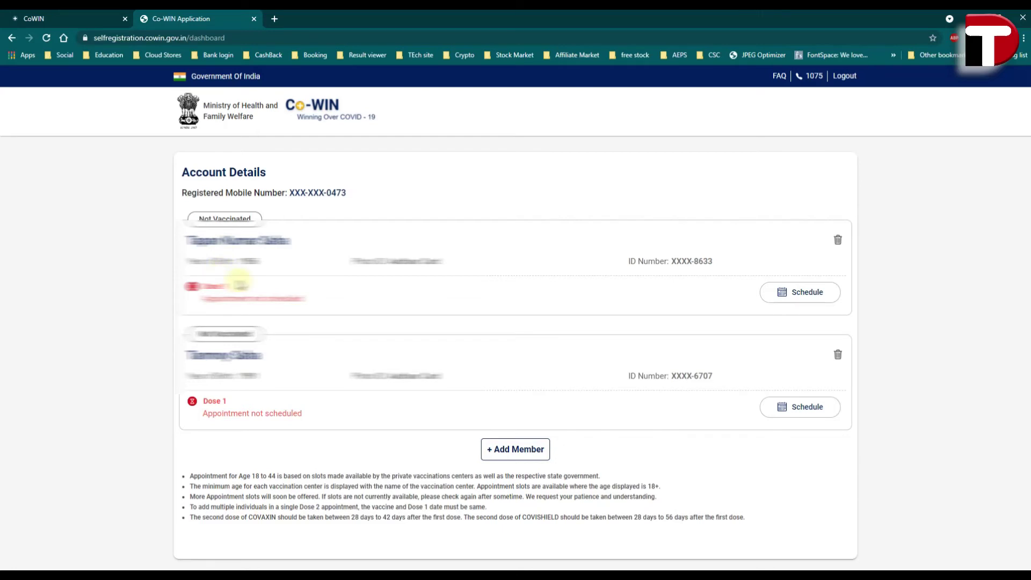
left_click(801, 297)
left_click(805, 537)
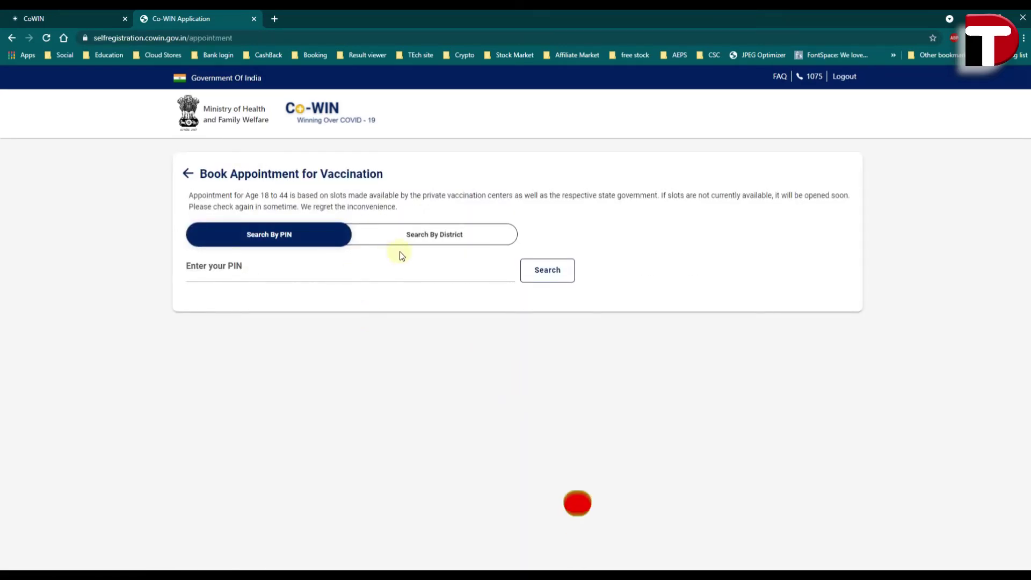
- Search centres by district in Murshidabad, West Bengal, which finds none
left_click(417, 235)
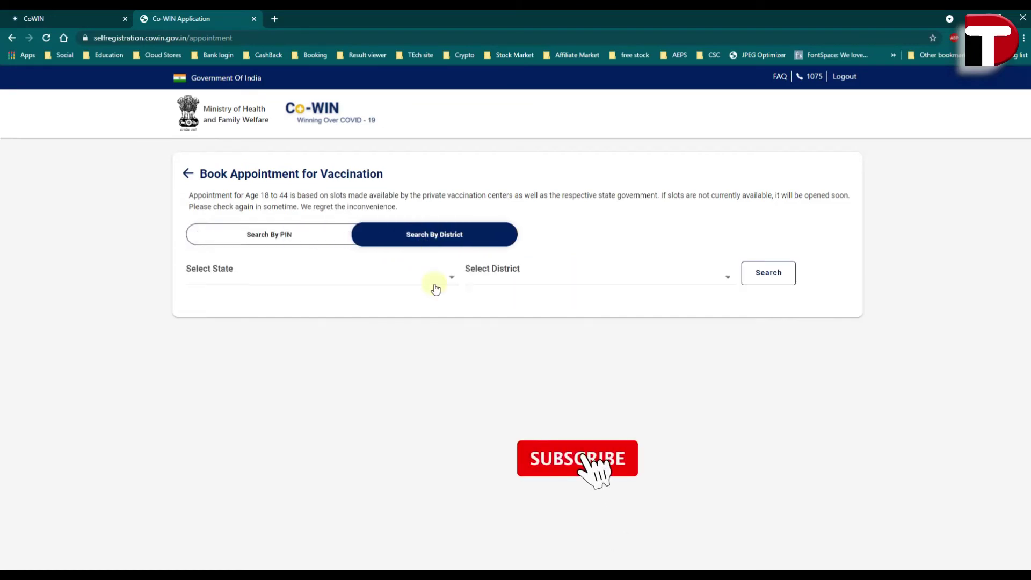
left_click(375, 277)
scroll(370, 283, "down", 10)
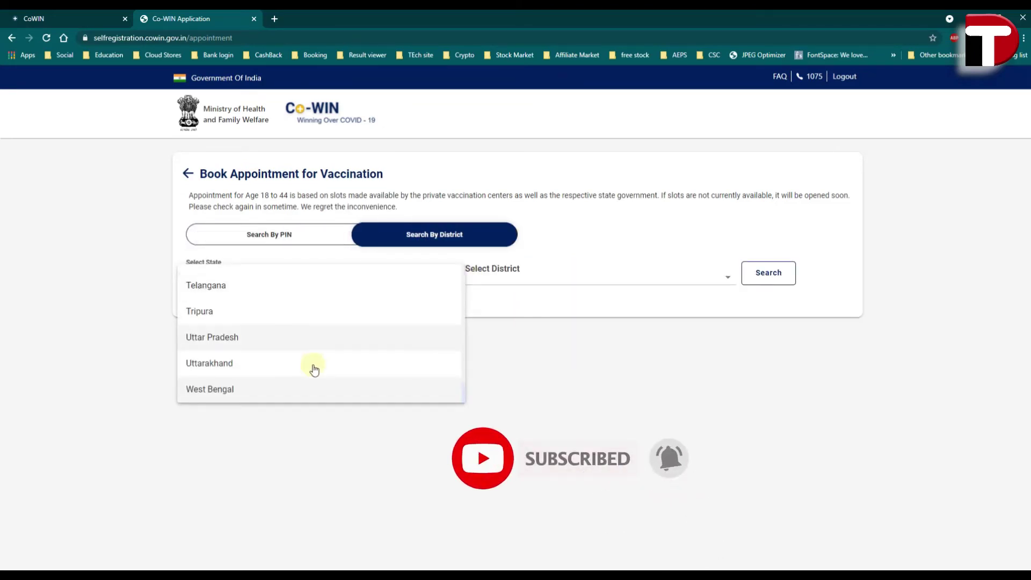
left_click(267, 391)
left_click(585, 268)
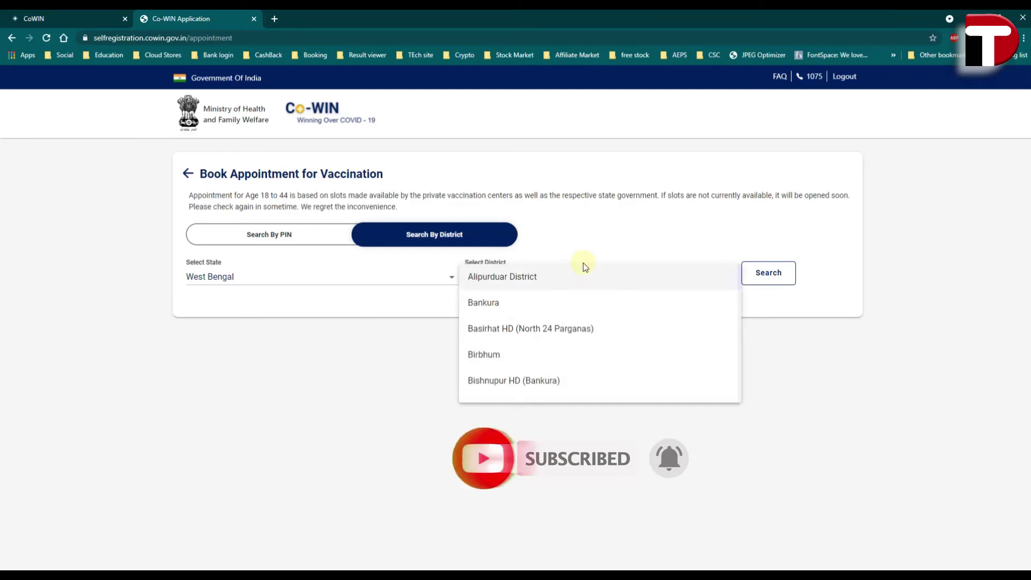
scroll(590, 336, "down", 3)
scroll(588, 336, "down", 1)
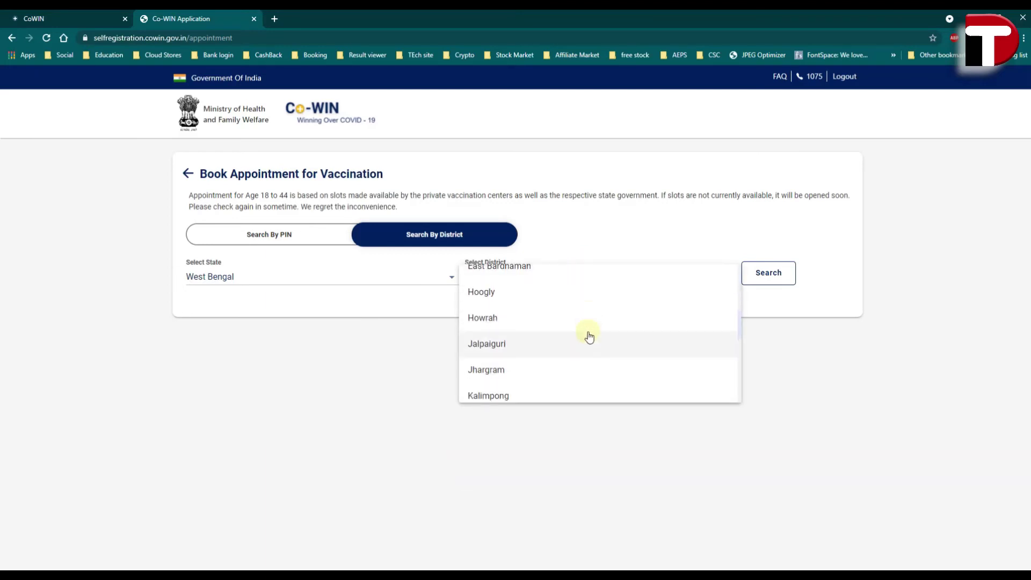
scroll(585, 346, "down", 2)
left_click(560, 367)
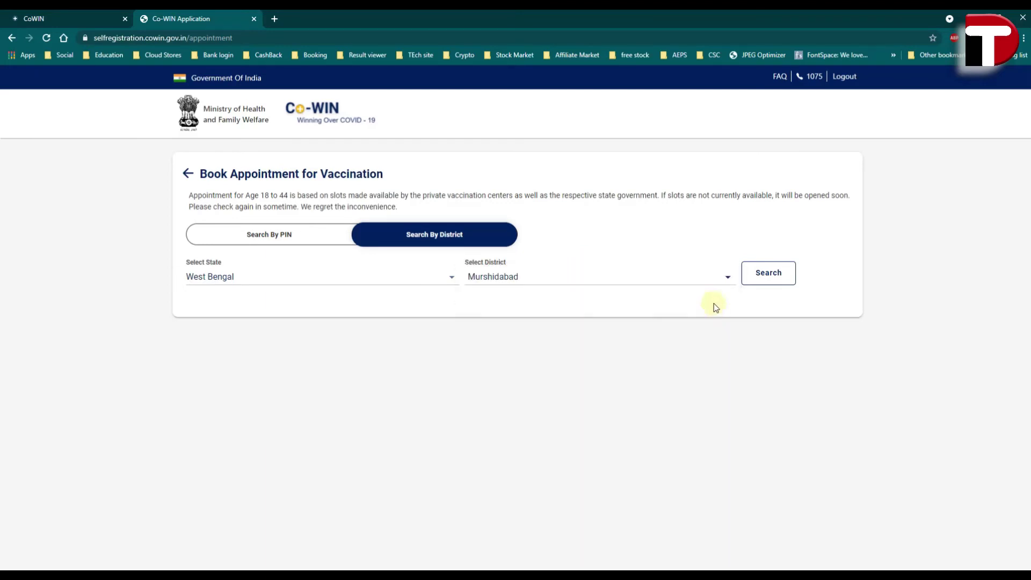
left_click(767, 276)
- Try Nadia, then search South 24 Parganas to list centres with open 45+ slots
left_click(520, 285)
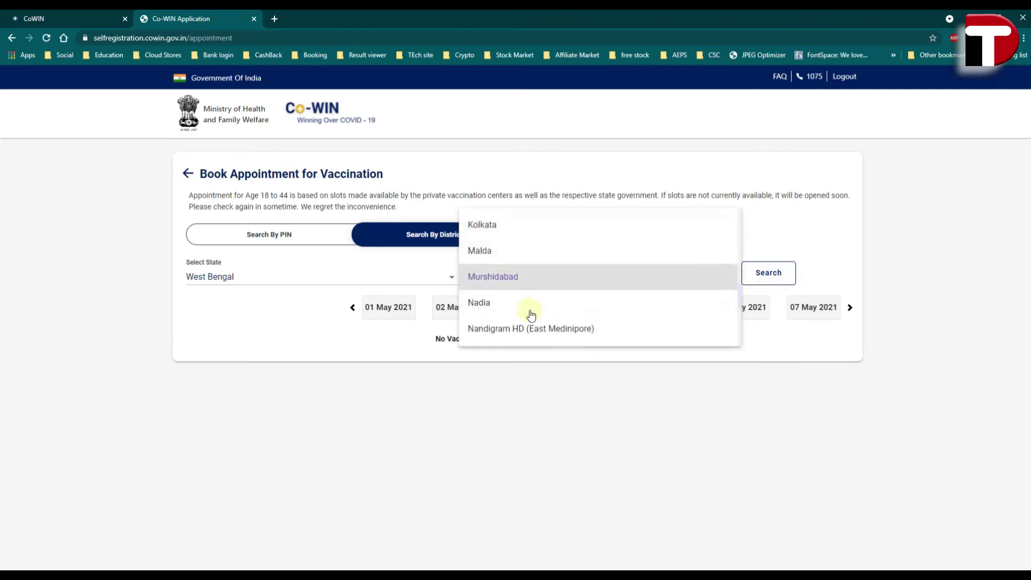
left_click(530, 302)
left_click(787, 275)
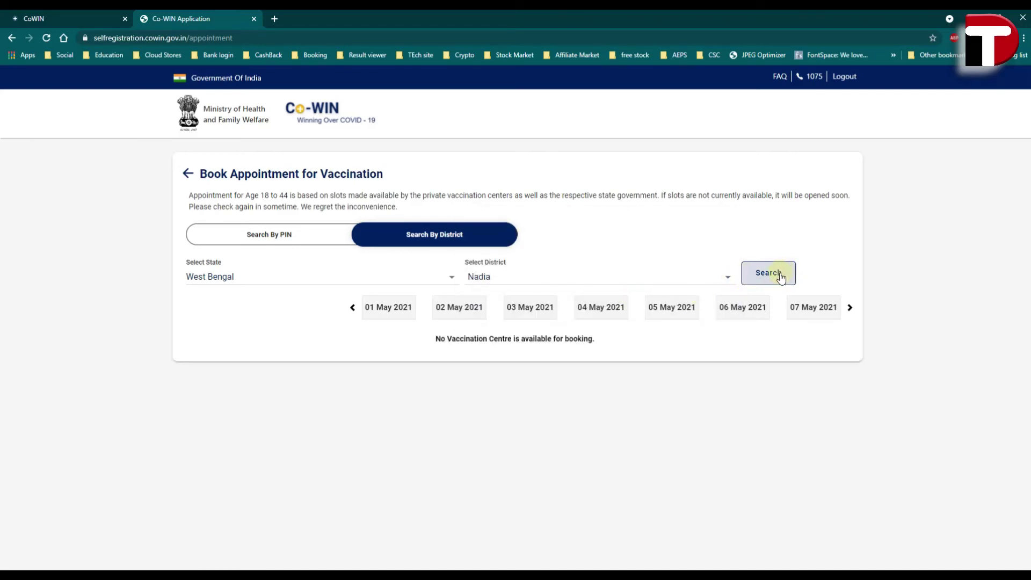
left_click(509, 285)
scroll(534, 323, "up", 1)
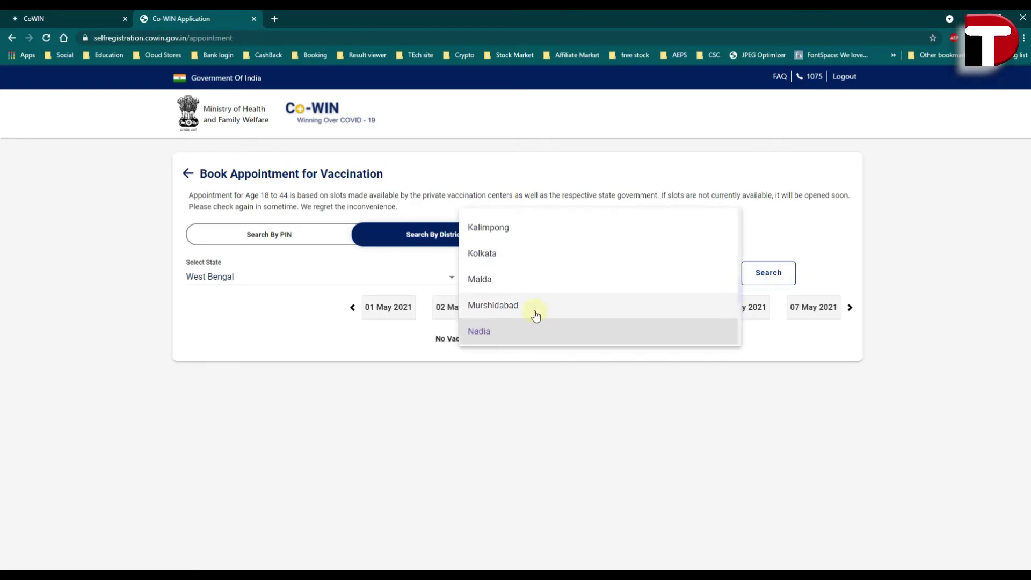
scroll(536, 316, "up", 3)
scroll(535, 298, "up", 2)
scroll(535, 299, "down", 8)
left_click(551, 299)
left_click(778, 272)
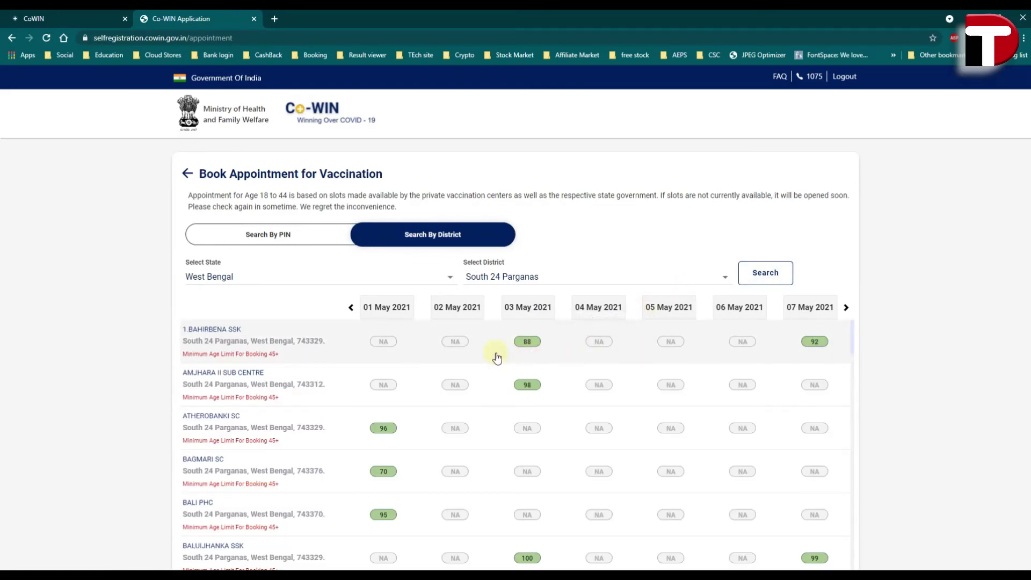
- Pick the 88-slot 03 May session at 1.BAHIRBENA SSK, choose 11:00AM-01:00PM, and confirm
left_click(527, 342)
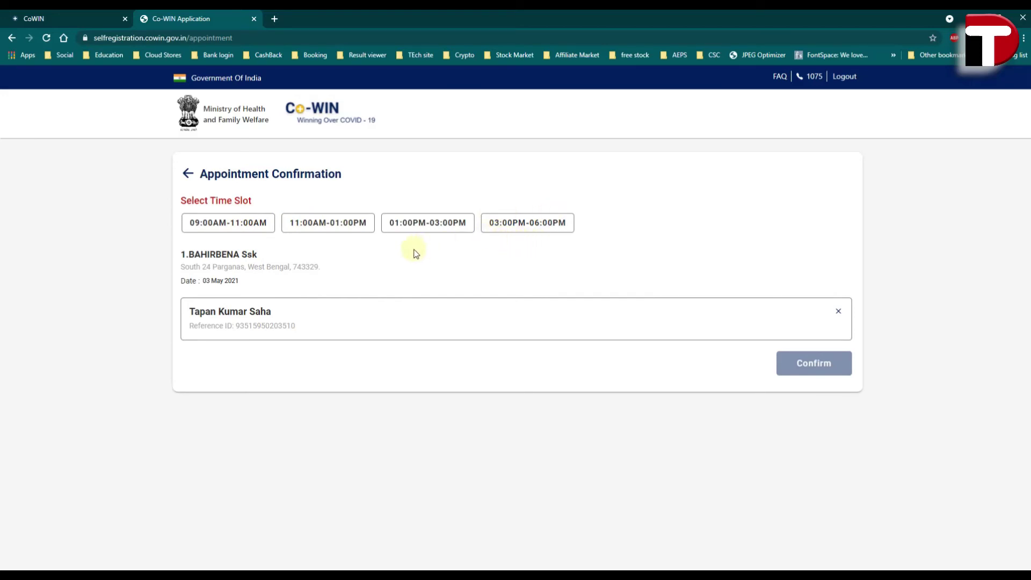
left_click(331, 224)
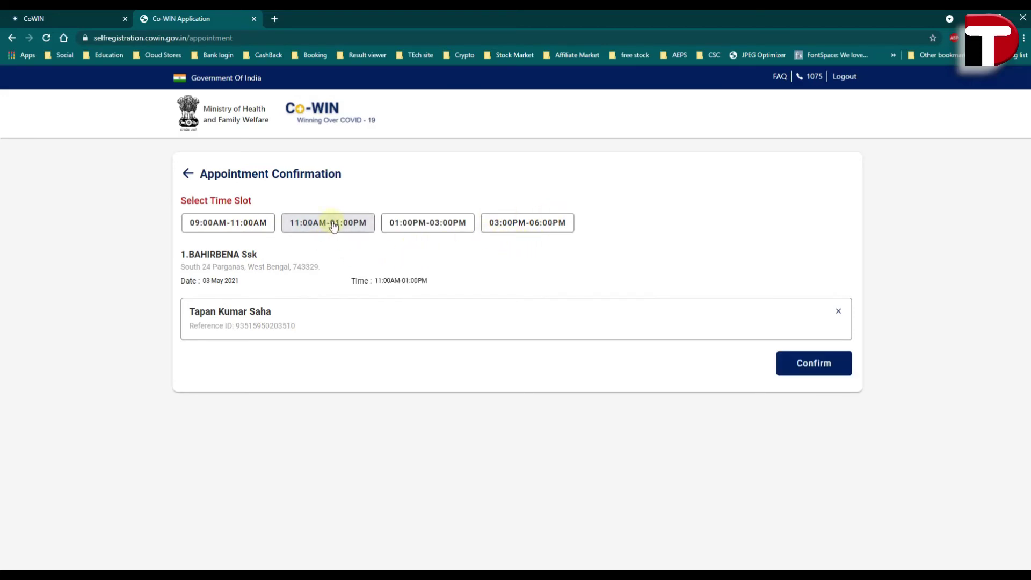
left_click(814, 369)
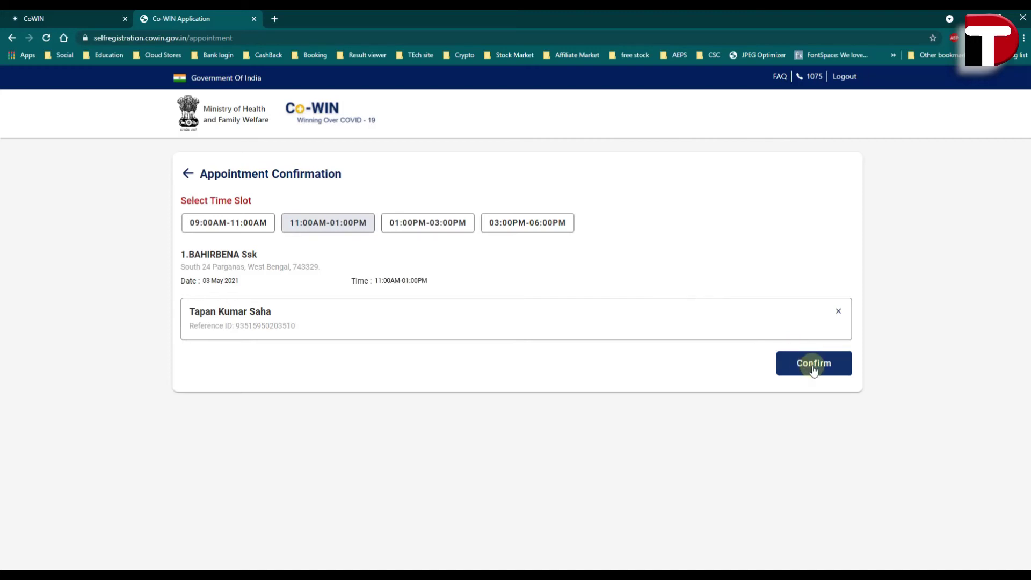